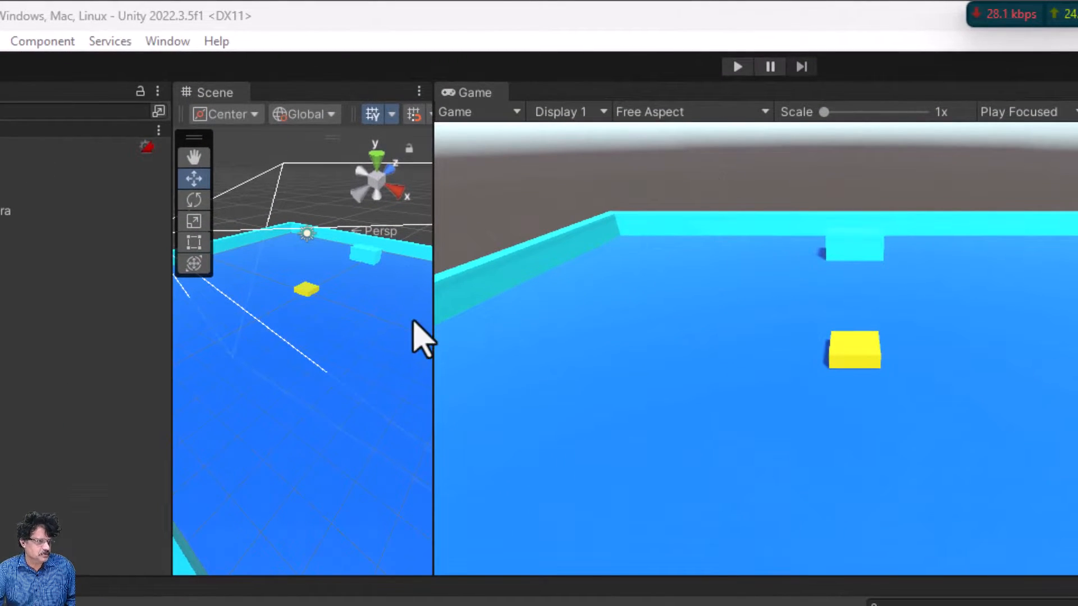
Create a new cube in the Obstacle scene and name it Dropper
drag(433, 341, 967, 378)
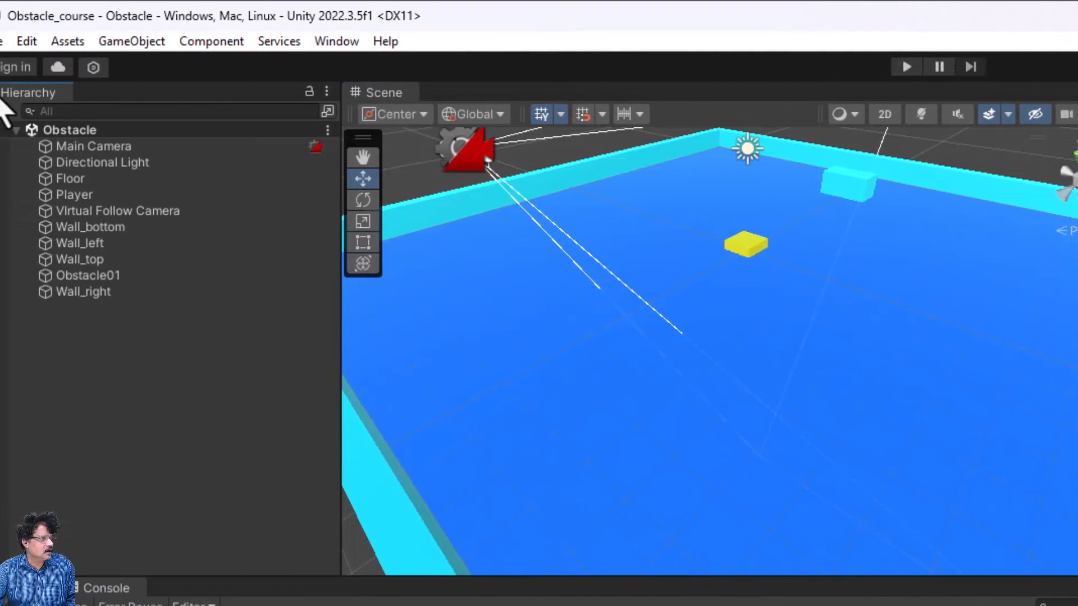
right_click(78, 352)
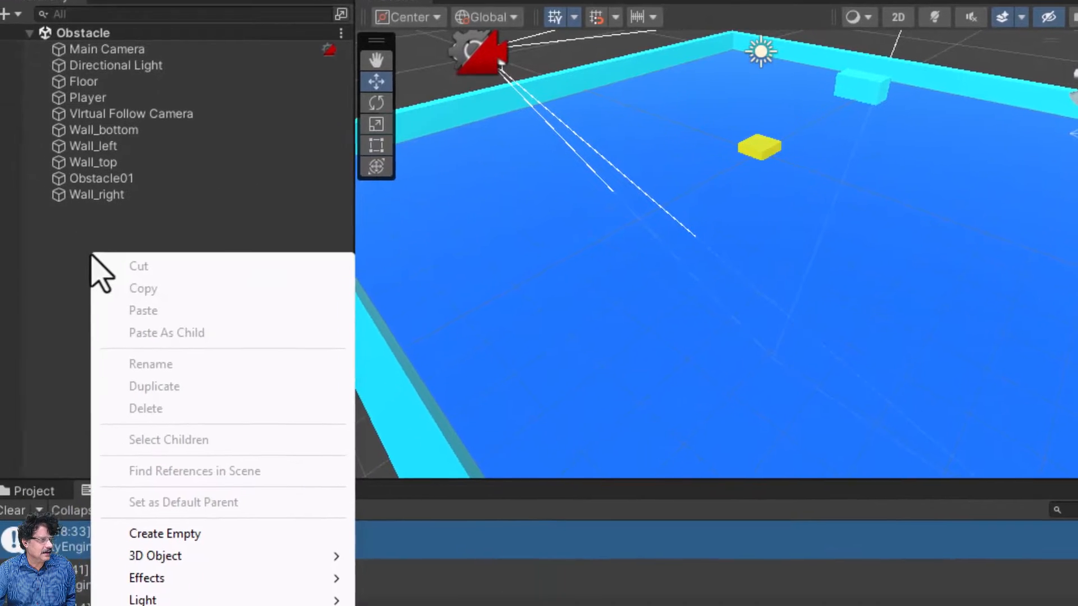
mouse_move(219, 605)
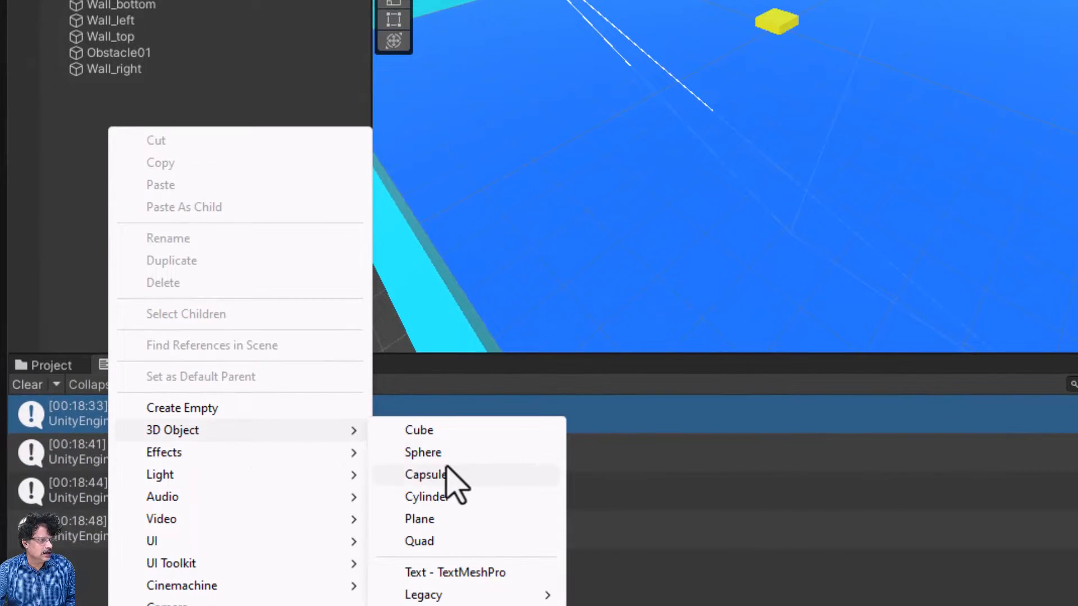
click(447, 432)
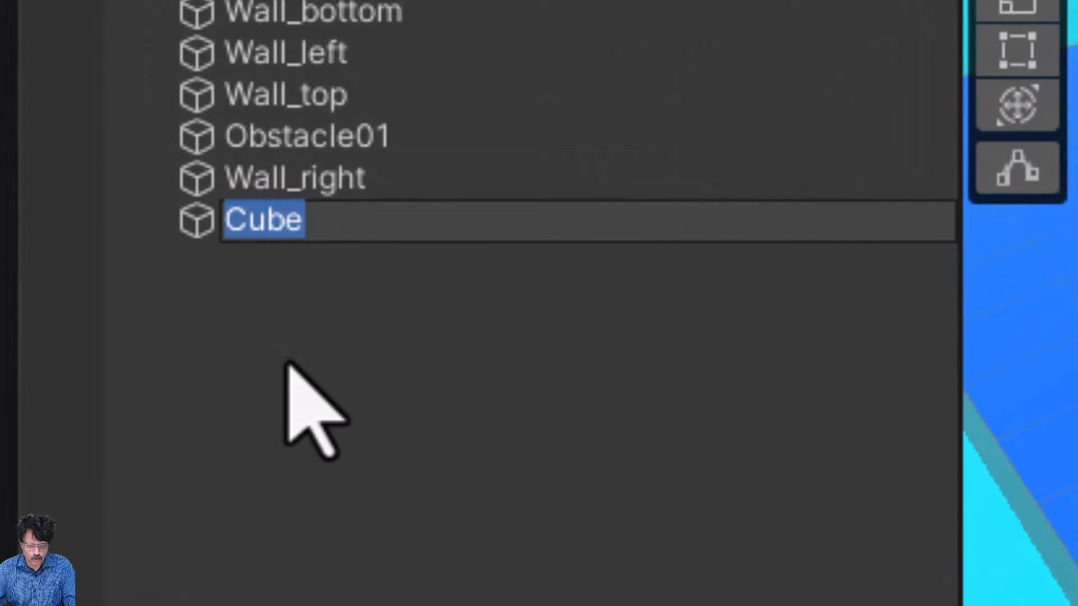
text(Dropper)
key(Return)
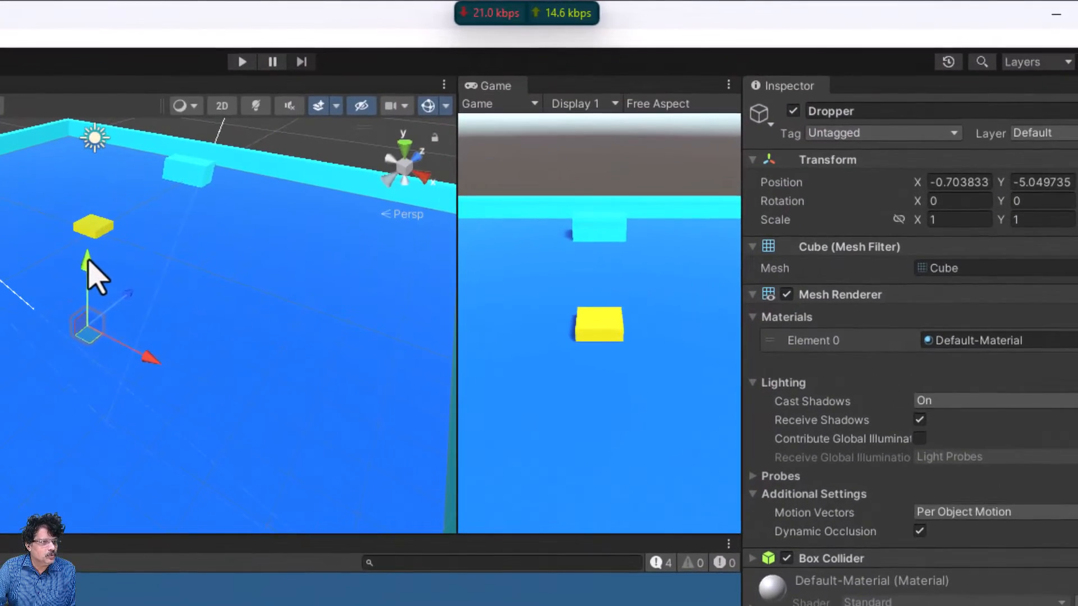
Raise the Dropper cube high above the floor and set its Y position to 5
drag(429, 153, 430, 142)
drag(92, 237, 122, 86)
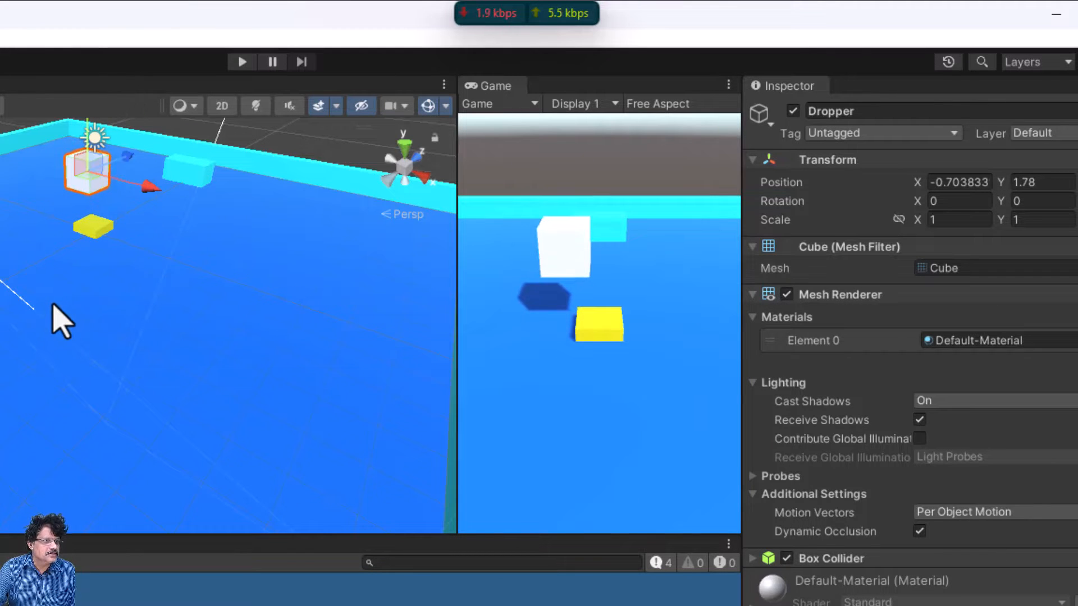
drag(457, 361, 273, 362)
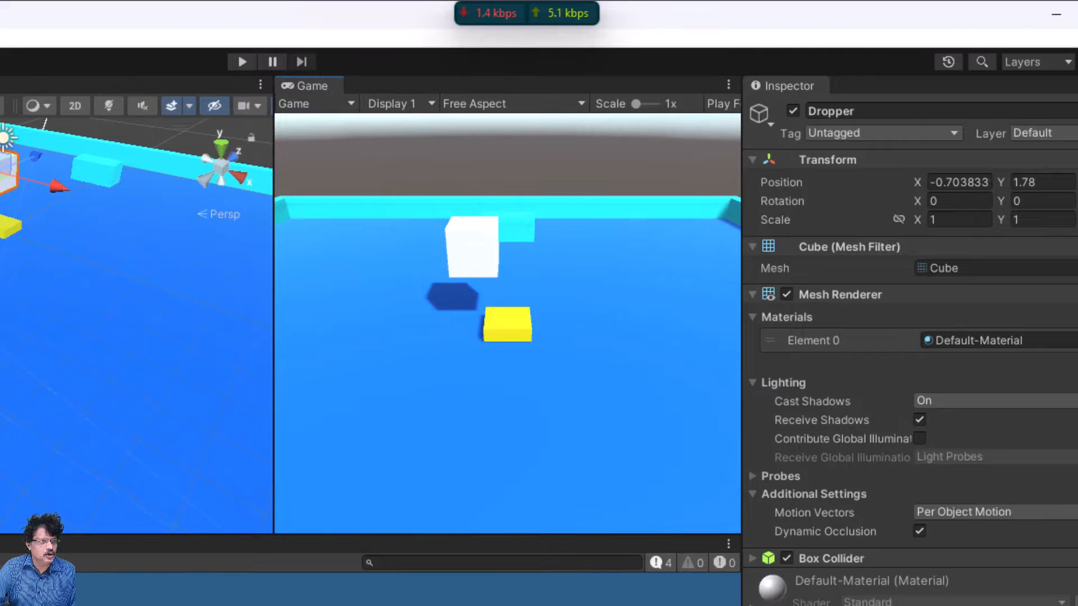
scroll(36, 313, down, 5)
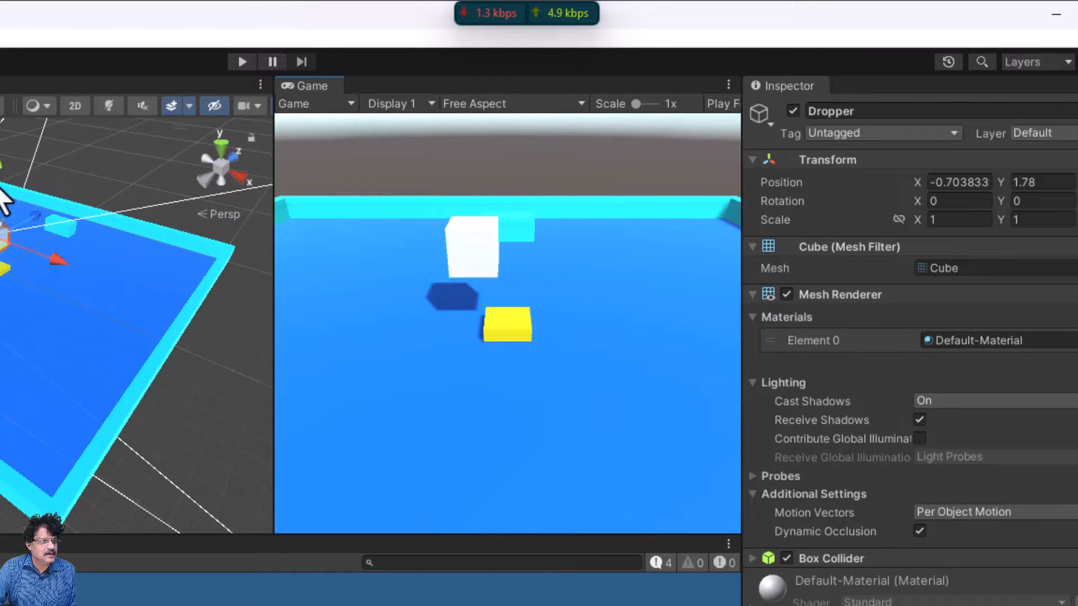
drag(2, 160, 54, 149)
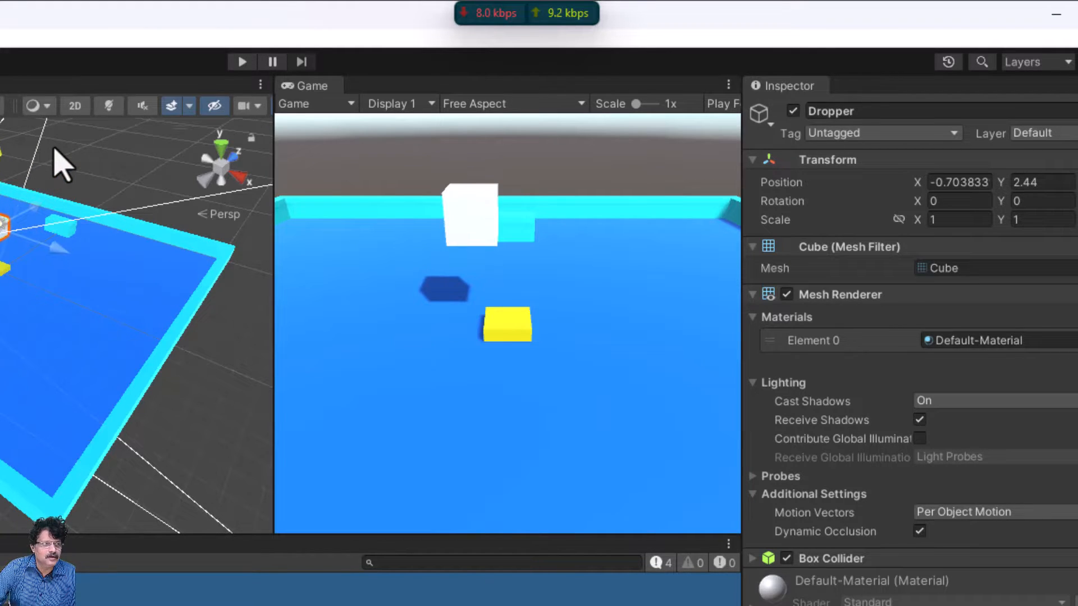
scroll(60, 294, down, 4)
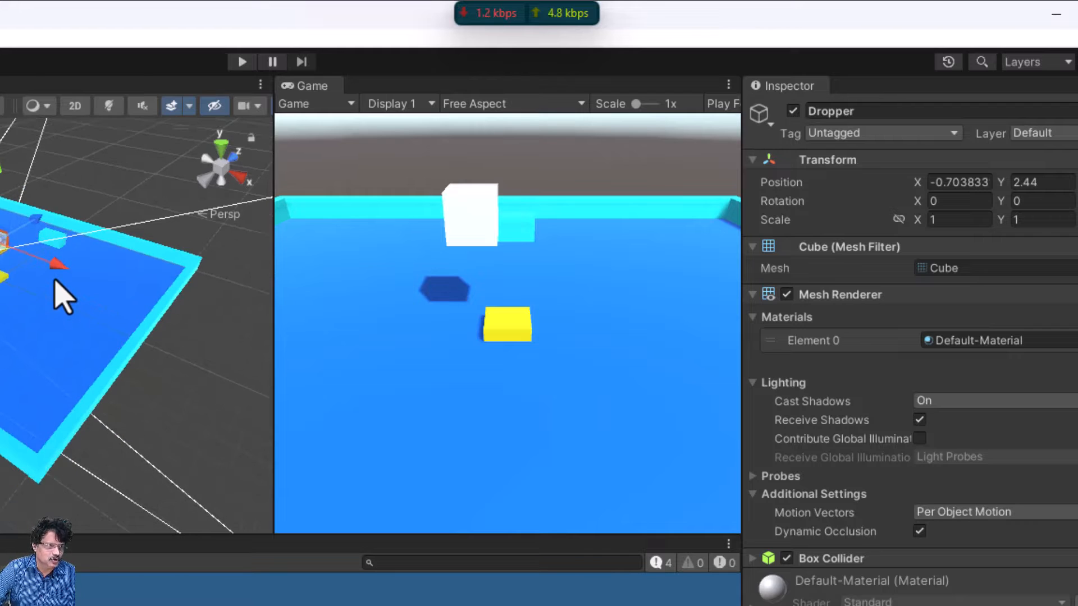
scroll(62, 296, down, 2)
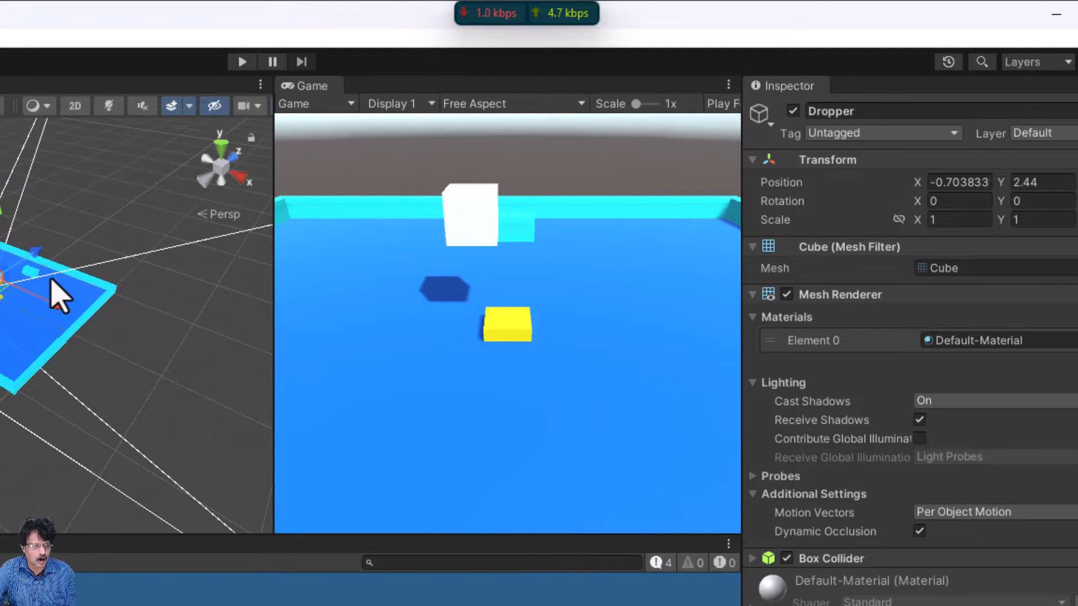
middle_drag(46, 306, 43, 399)
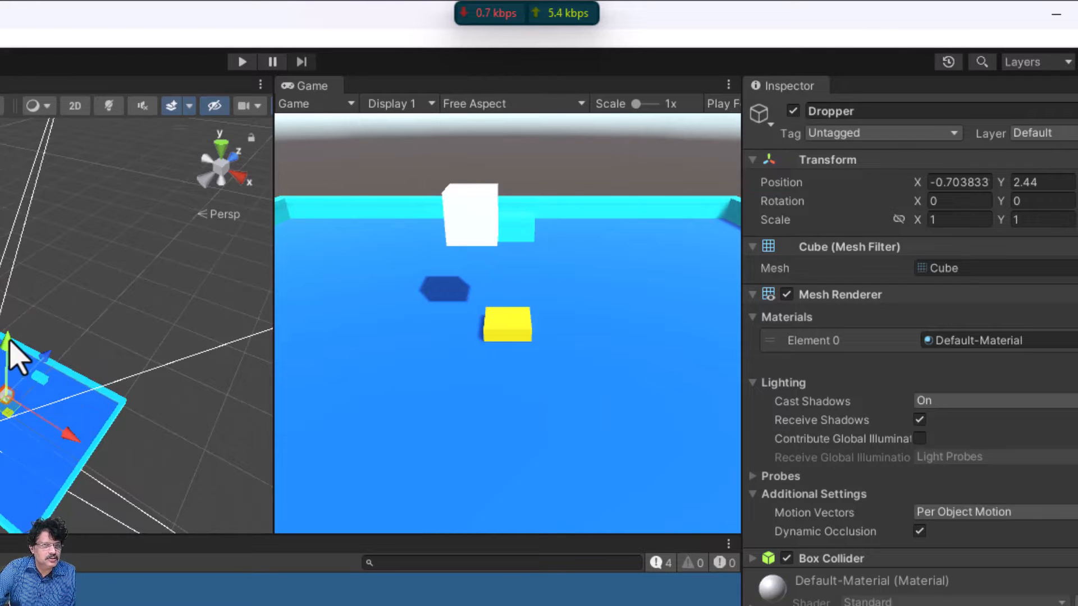
mouse_move(10, 347)
mouse_down()
mouse_move(16, 321)
mouse_move(17, 349)
mouse_move(17, 339)
mouse_up()
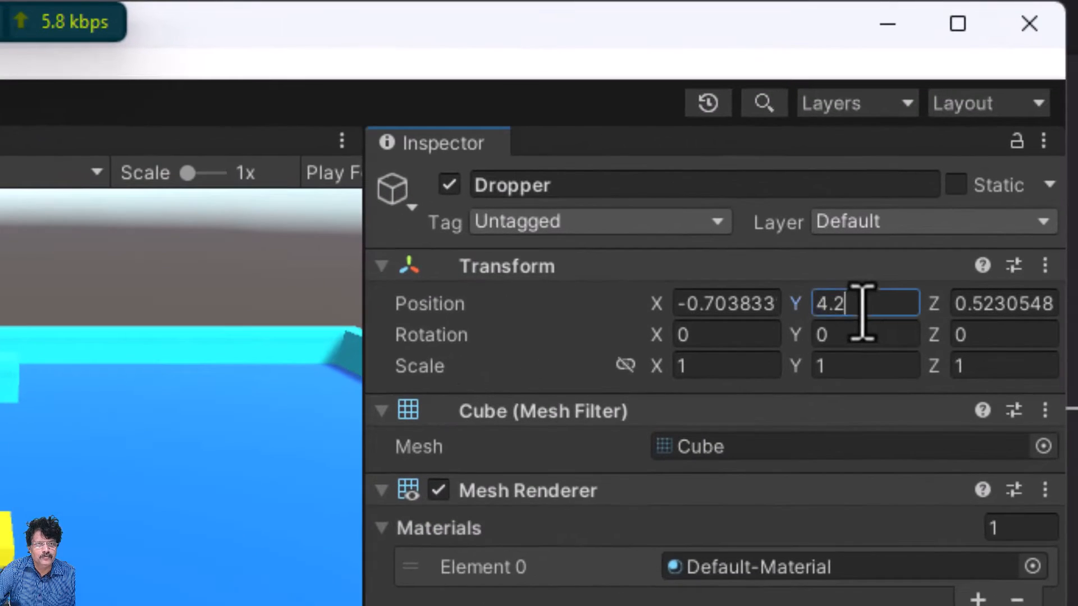
click(1039, 189)
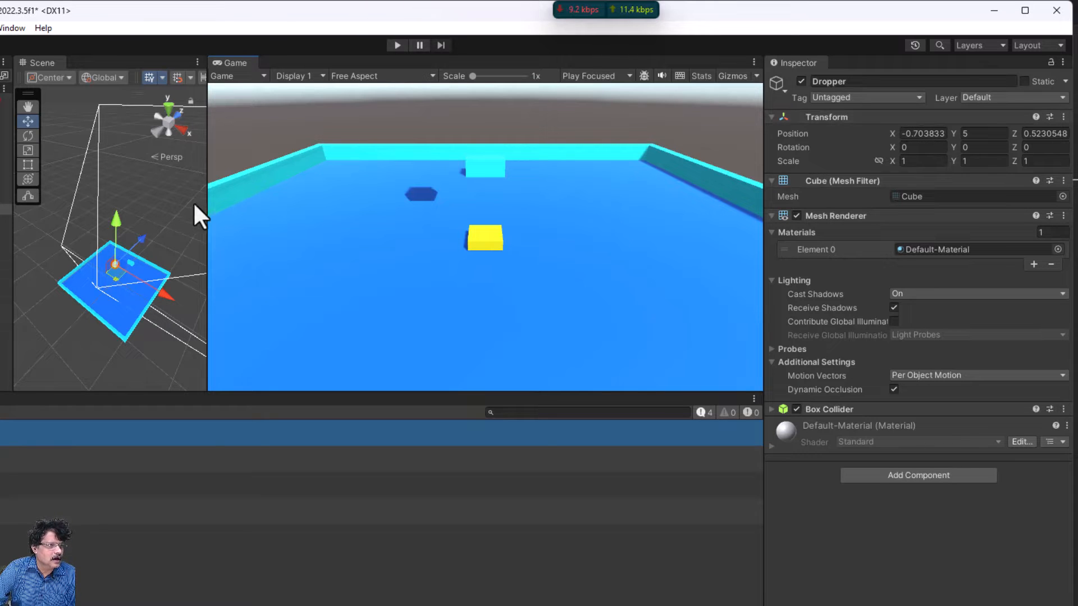
View the scene from the top and set the Dropper's X position to 3
drag(206, 203, 560, 281)
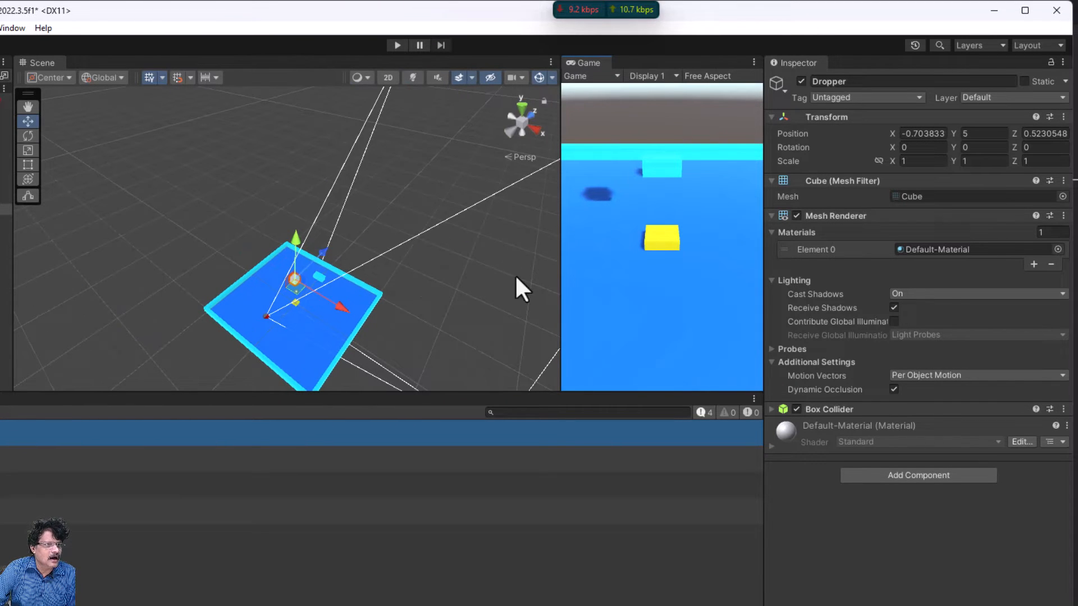
click(520, 105)
scroll(423, 272, up, 3)
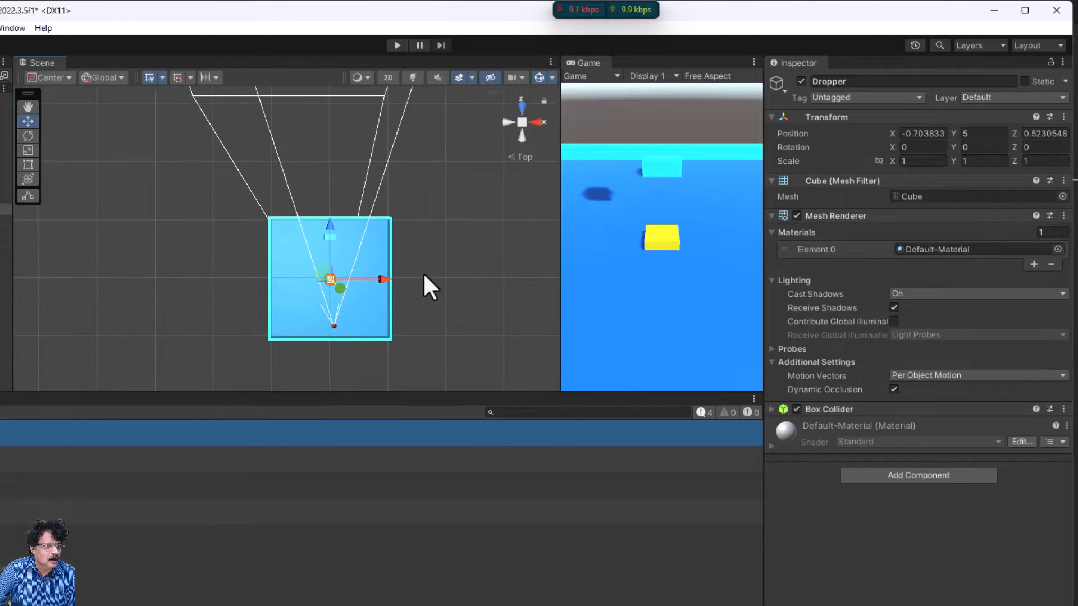
scroll(423, 271, up, 3)
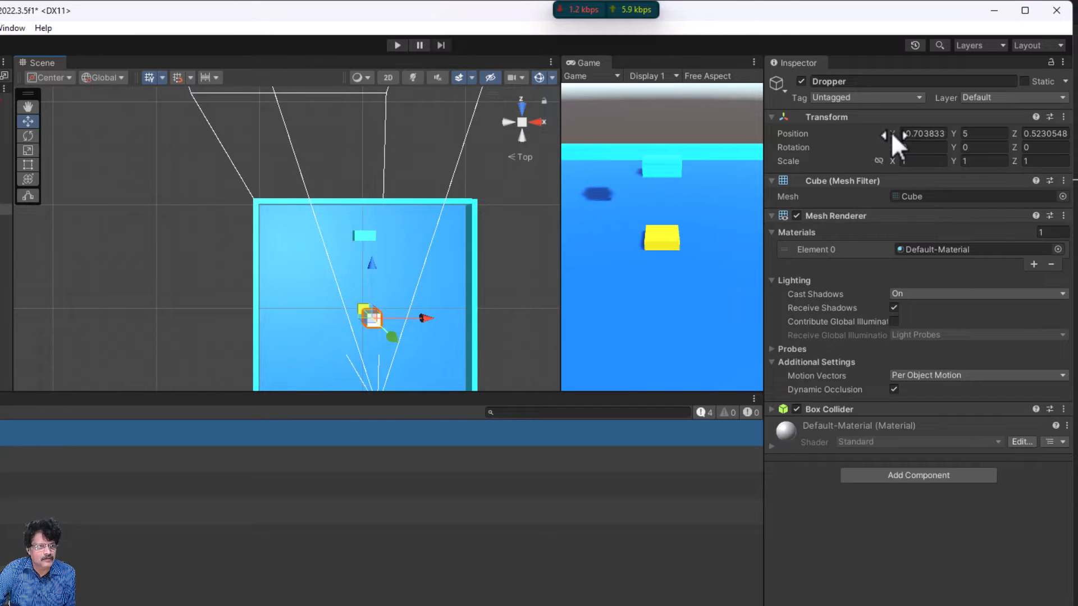
mouse_move(890, 132)
mouse_down()
mouse_move(917, 133)
mouse_move(907, 135)
mouse_up()
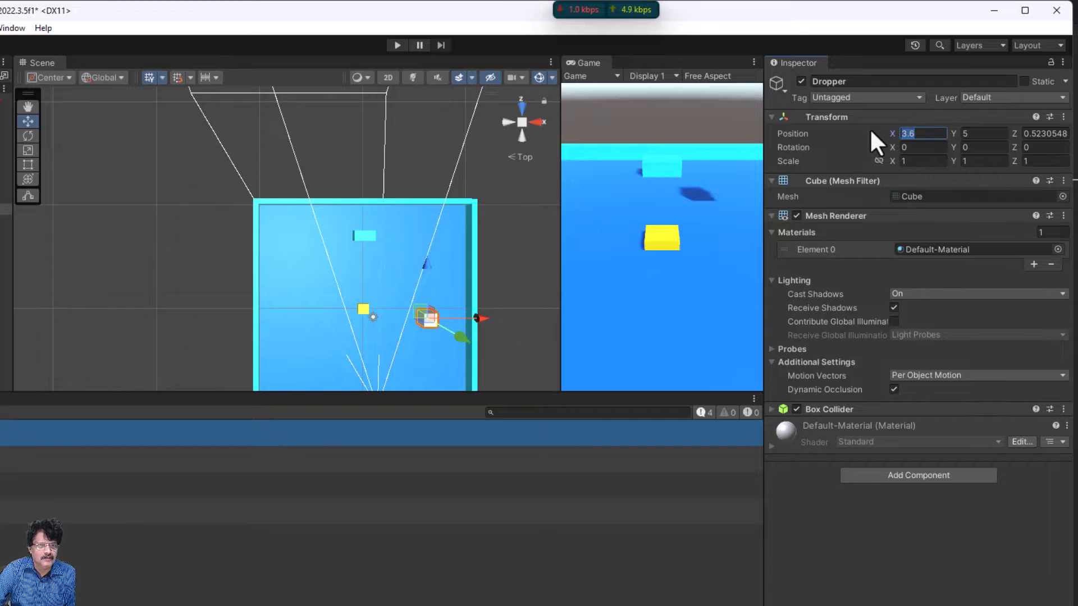
text(3)
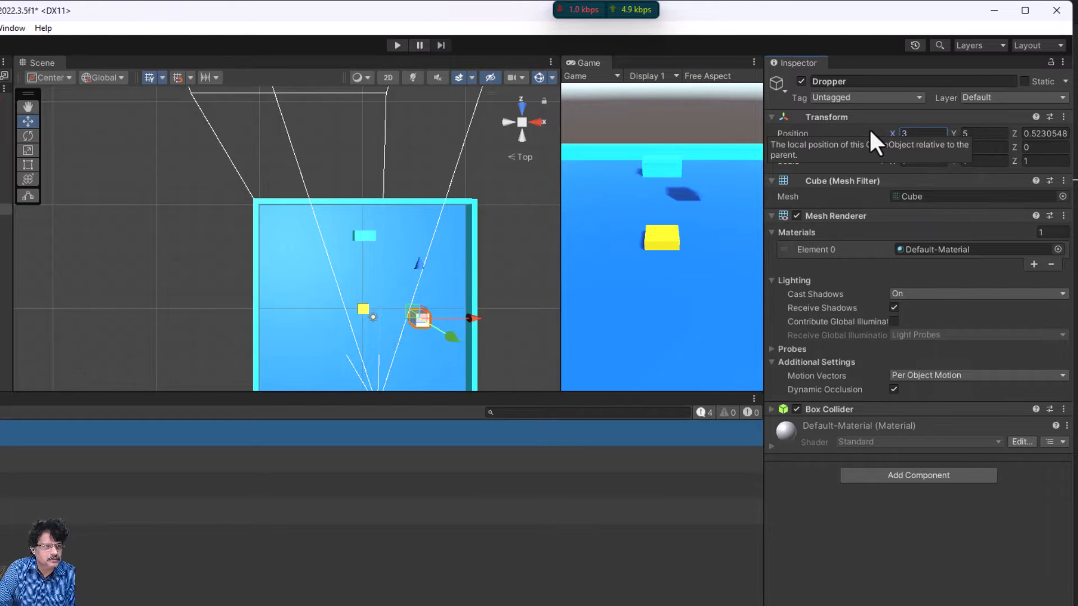
Move the Dropper toward the bottom wall and set its Z position to -2
click(1042, 134)
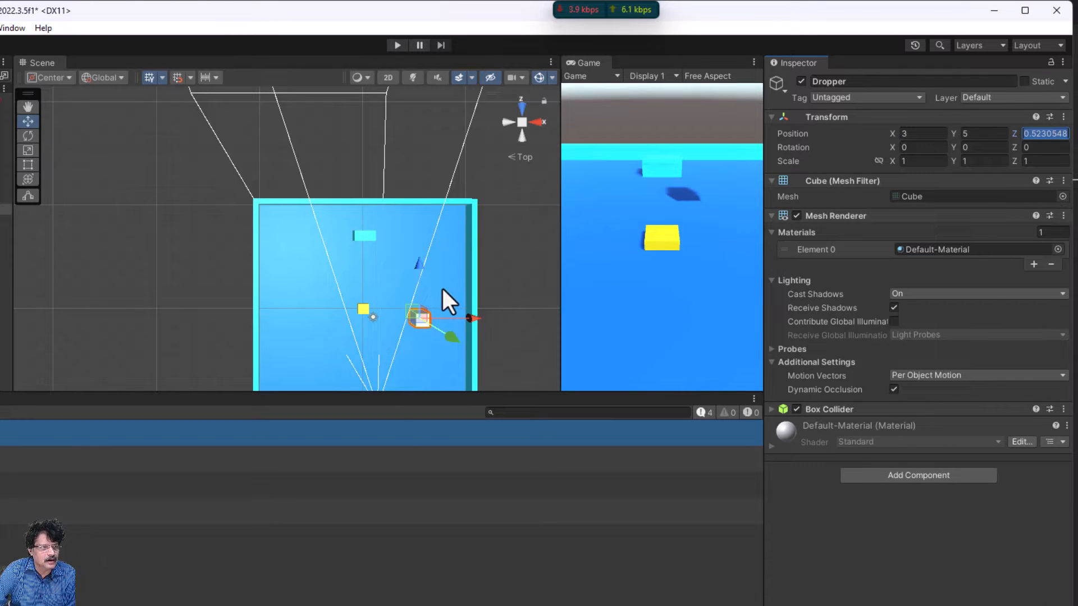
middle_drag(442, 284, 417, 212)
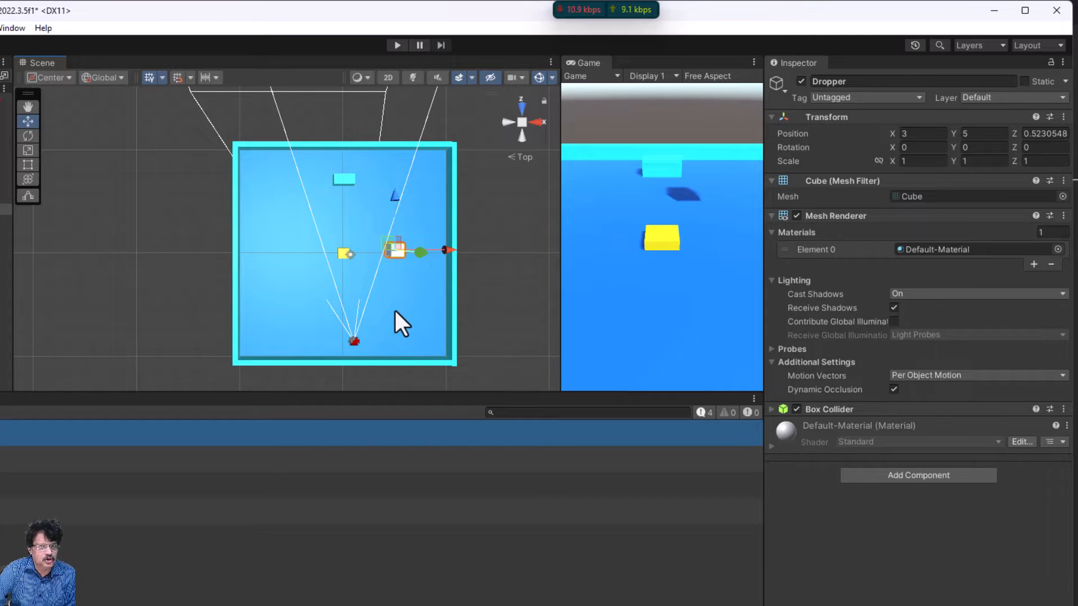
drag(1015, 136, 942, 132)
click(1058, 134)
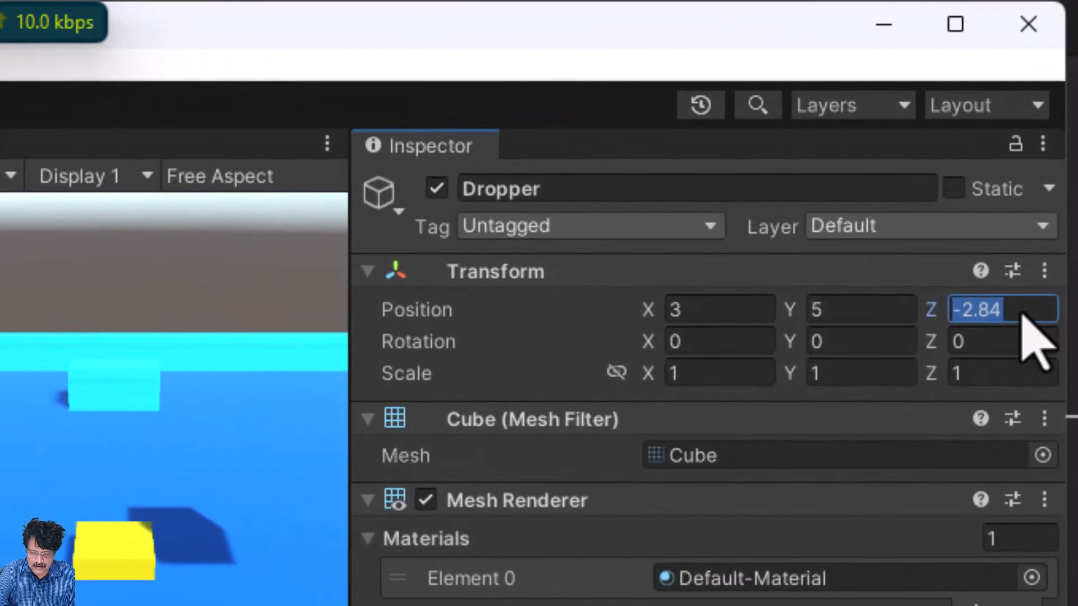
text(-2)
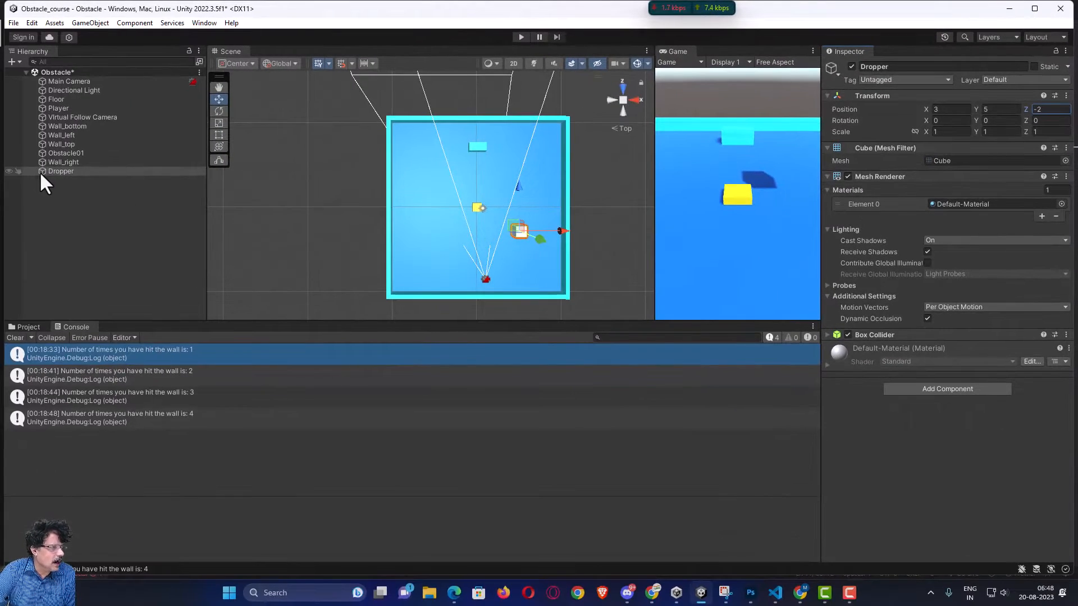
Apply the Walls material from the project's Materials folder to the Dropper
click(43, 171)
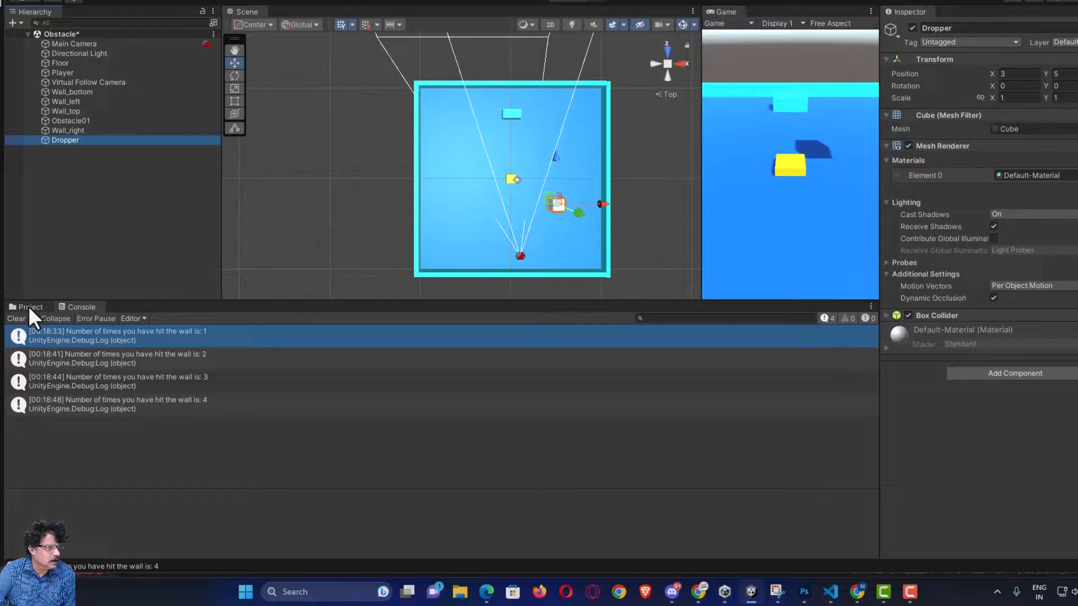
click(28, 326)
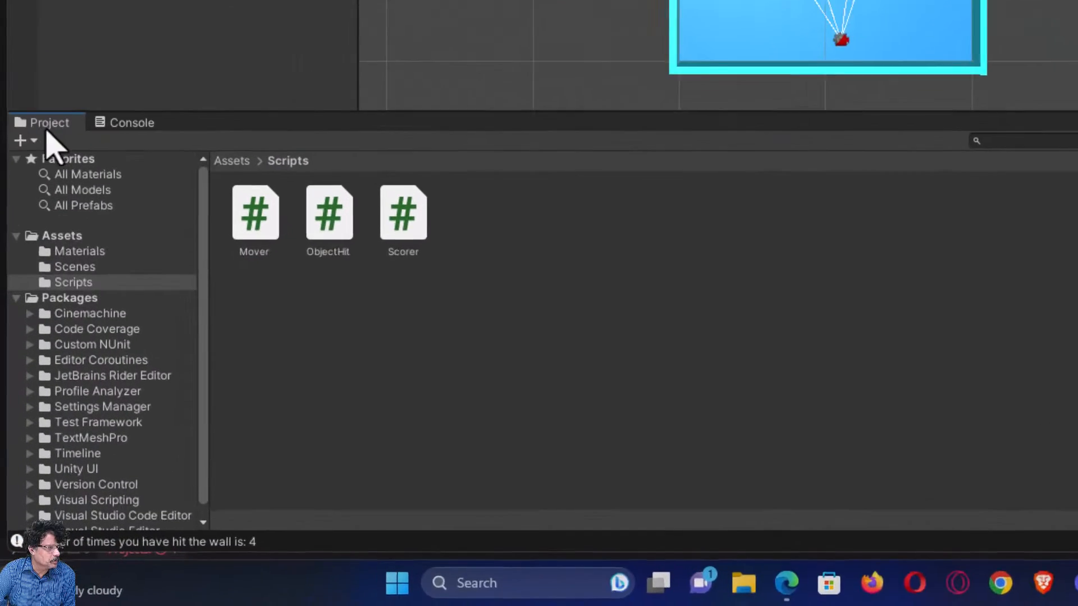
click(56, 393)
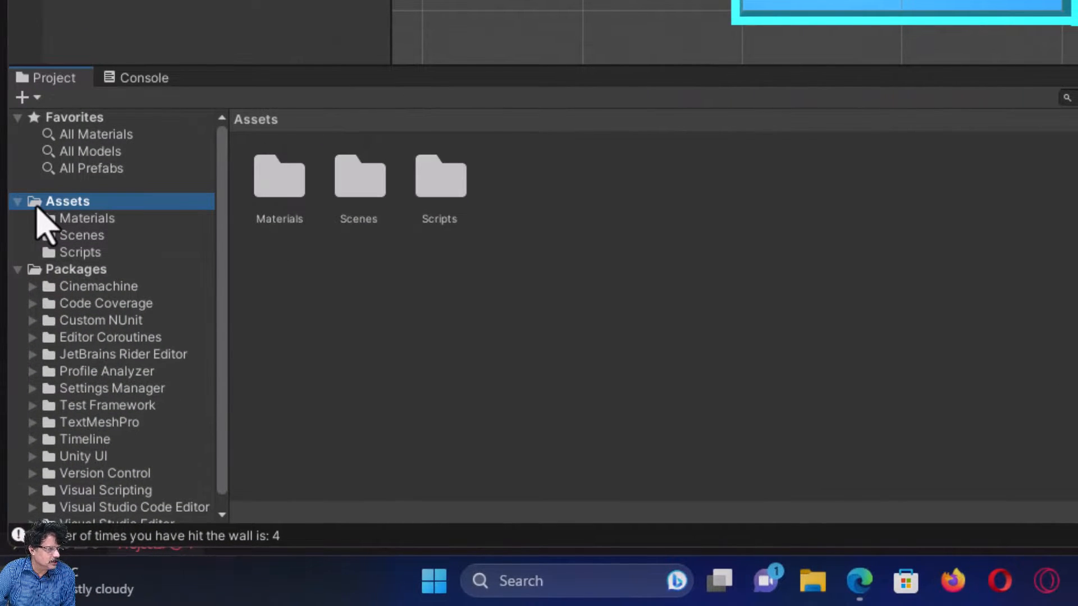
double_click(287, 194)
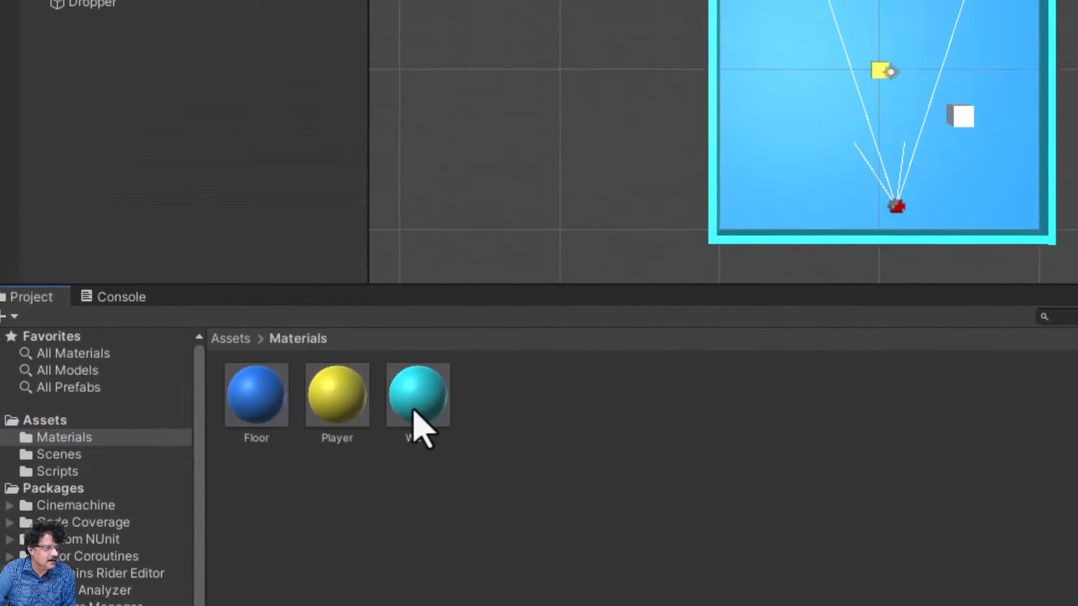
drag(415, 410, 118, 8)
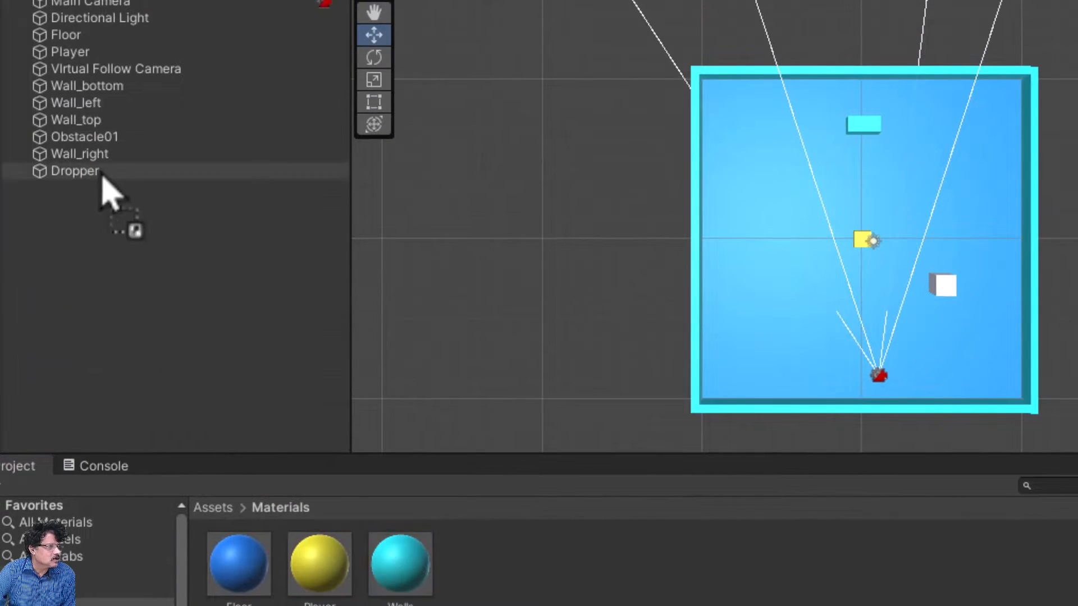
drag(102, 178, 93, 171)
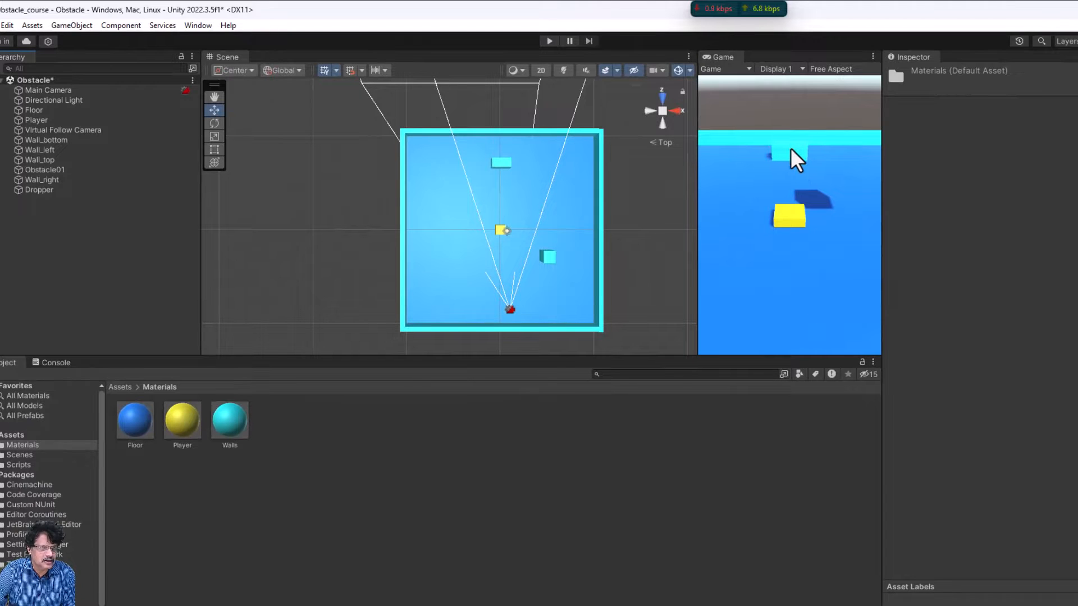
Change the Walls material's albedo colour from bright cyan to a darker, muted teal
click(229, 420)
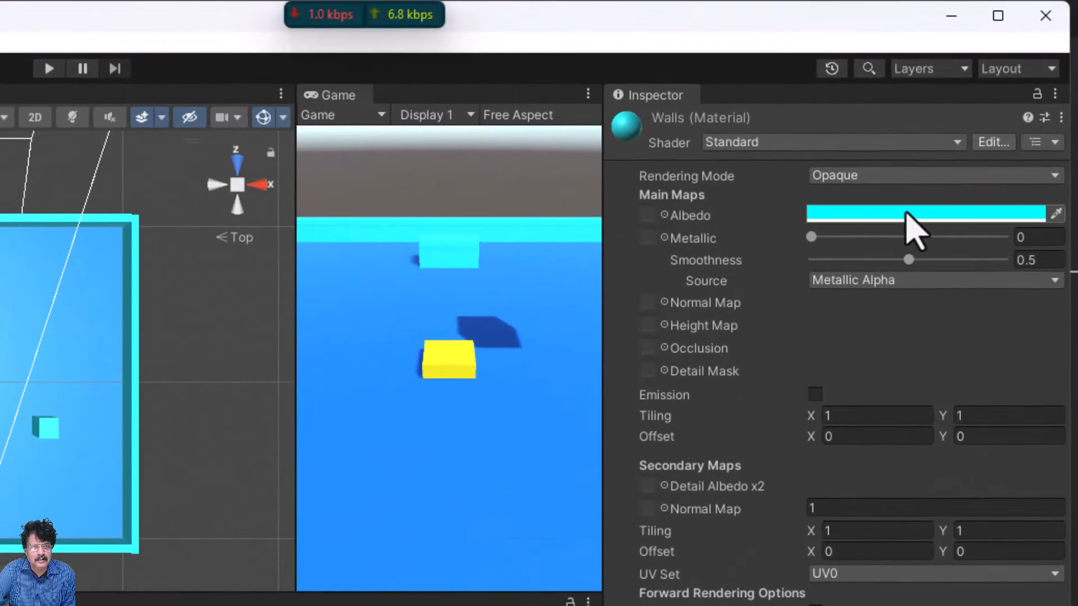
click(906, 213)
click(999, 320)
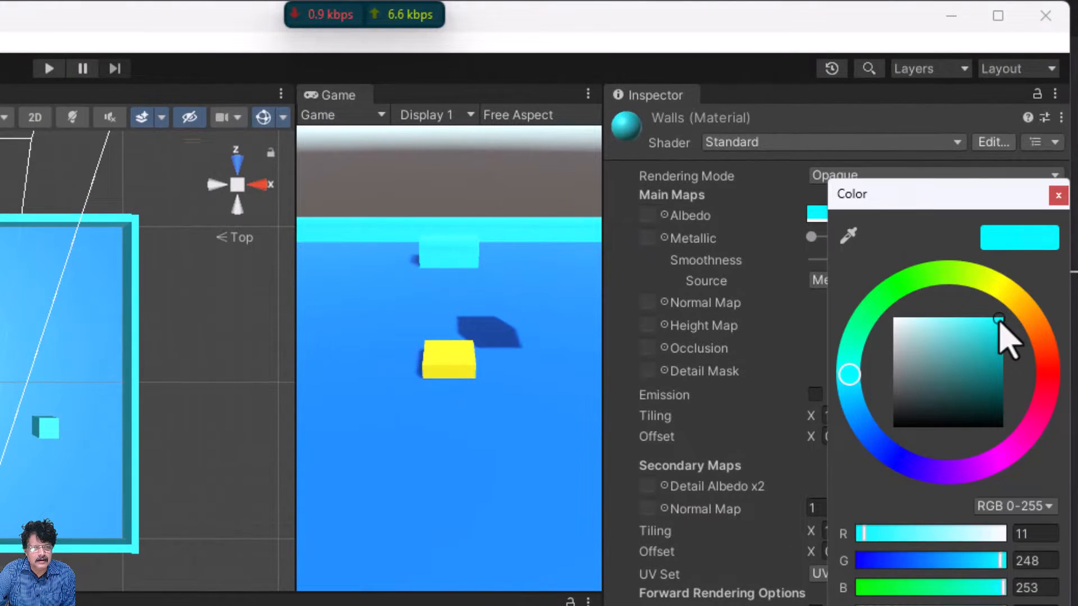
drag(999, 321, 960, 364)
click(1057, 196)
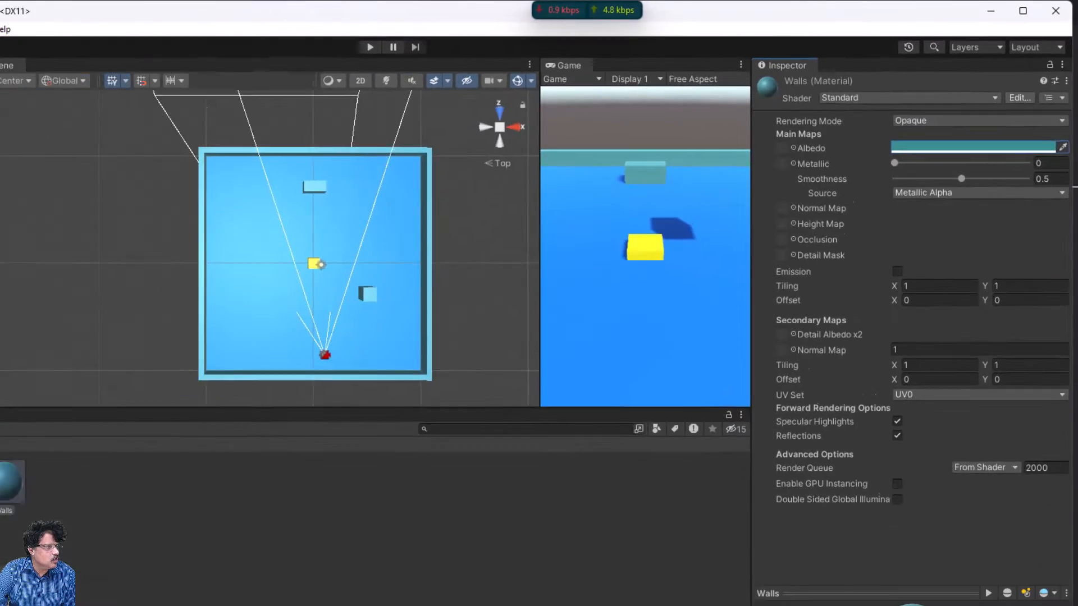
click(60, 171)
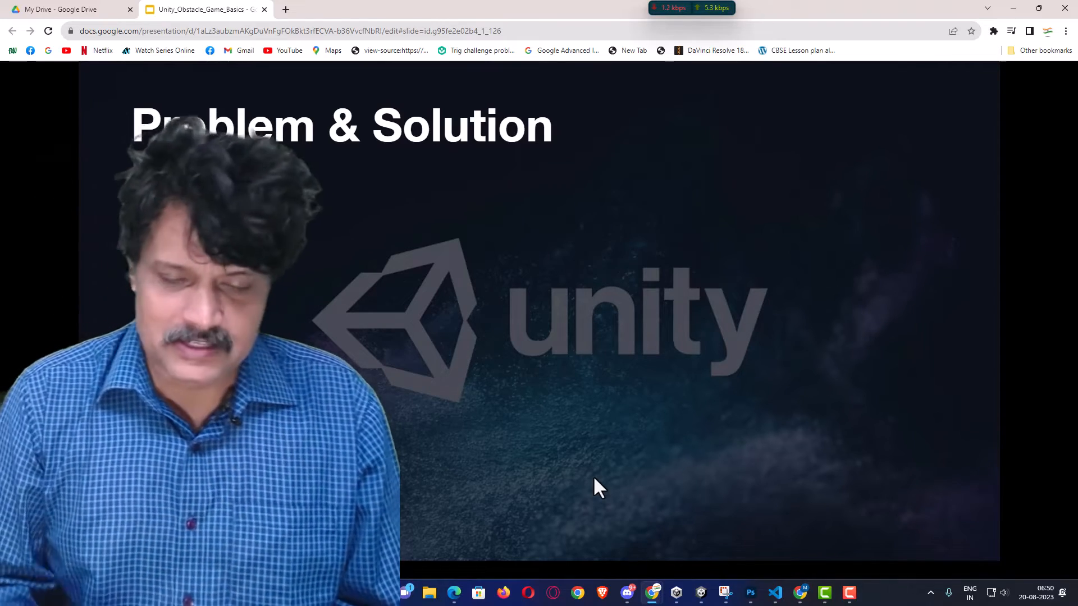
click(590, 340)
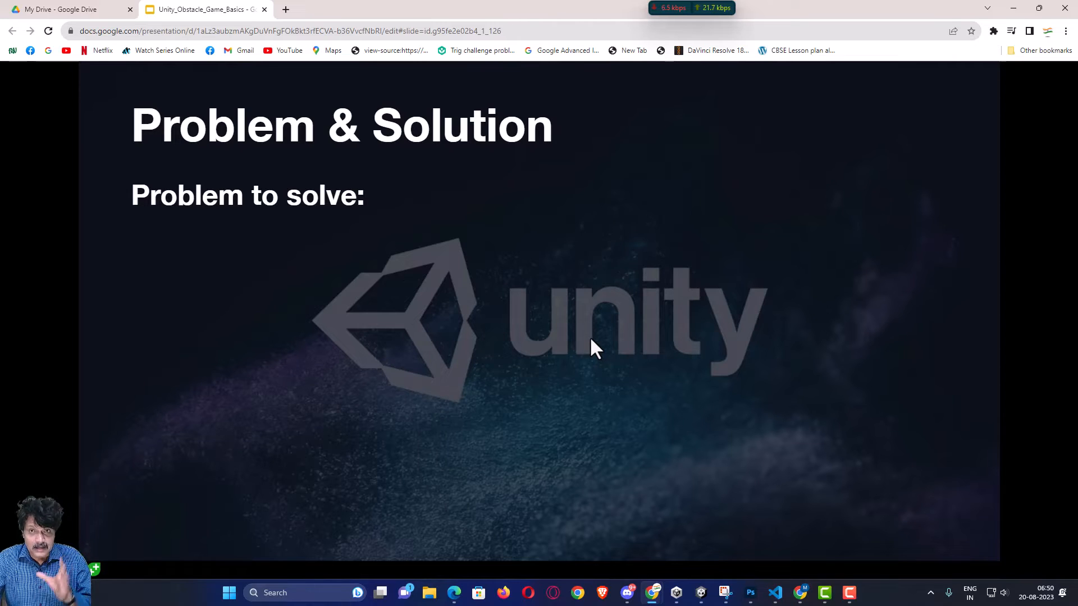
click(590, 340)
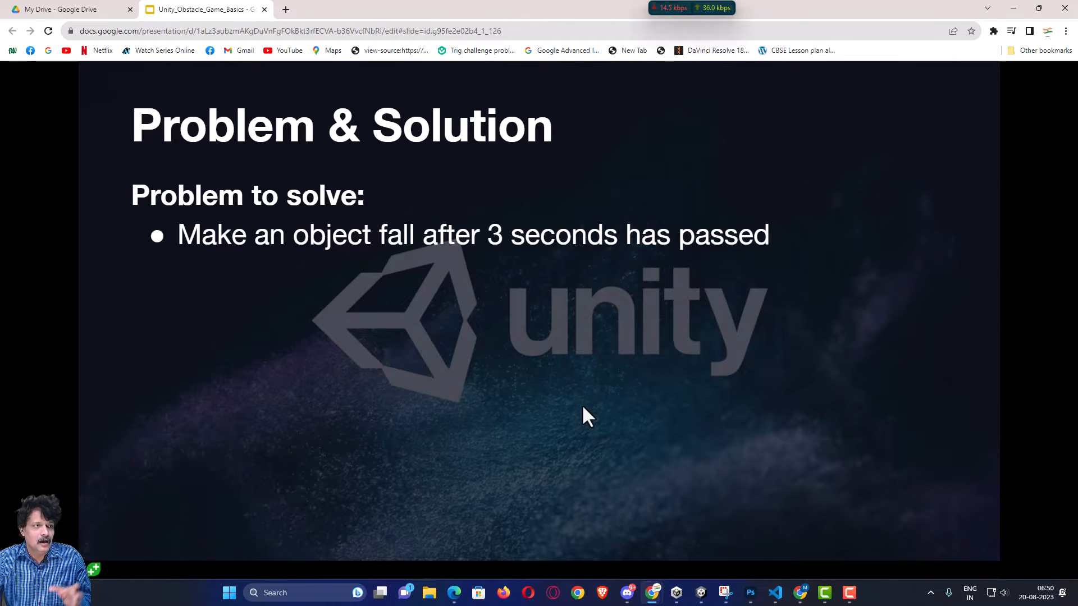